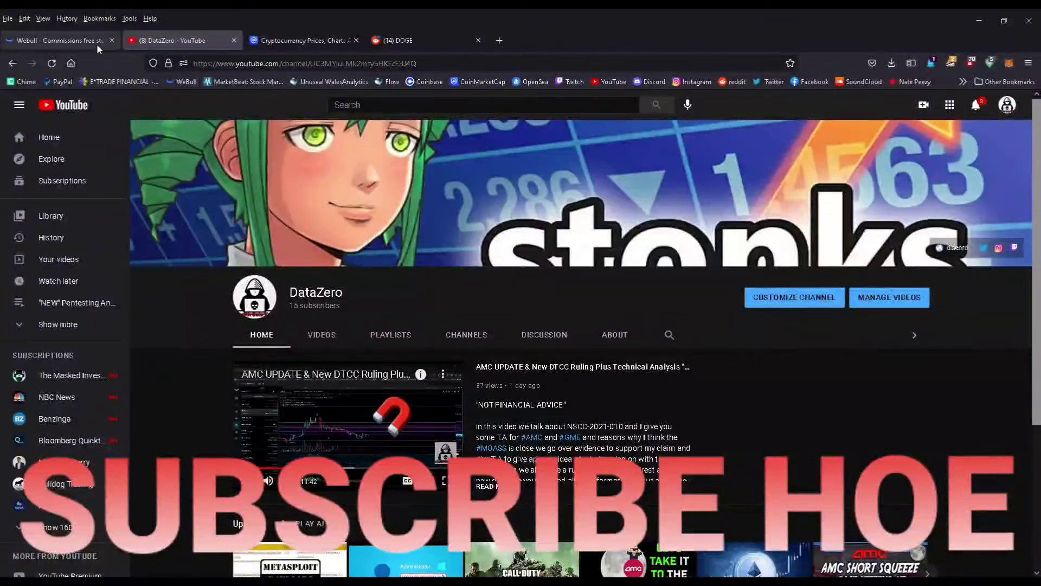
Step: Switch the DOGEUSD chart to daily candles and zoom in on the 0.7442 peak and recent bars
left_click(97, 43)
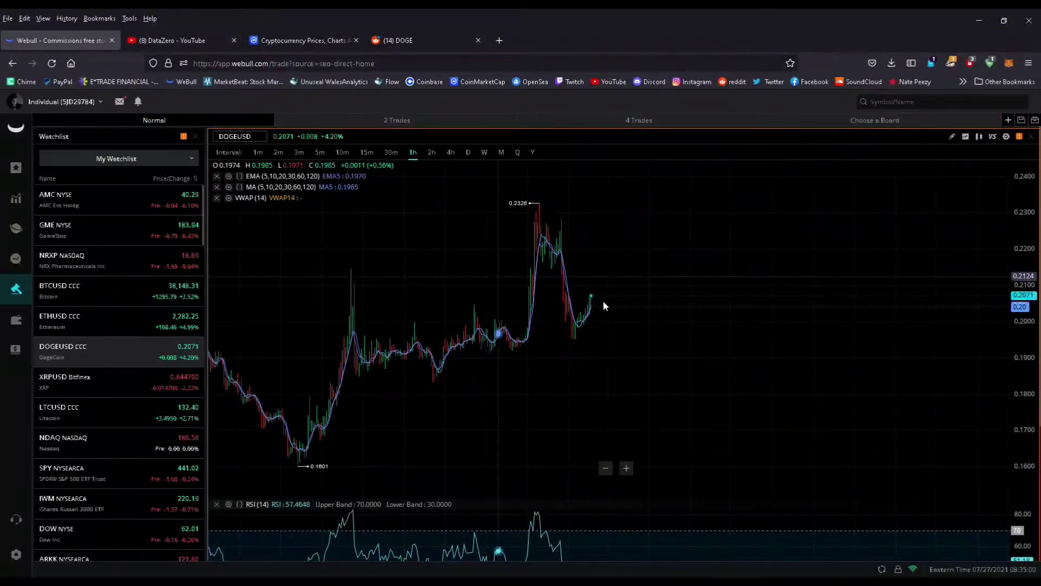
left_click(468, 152)
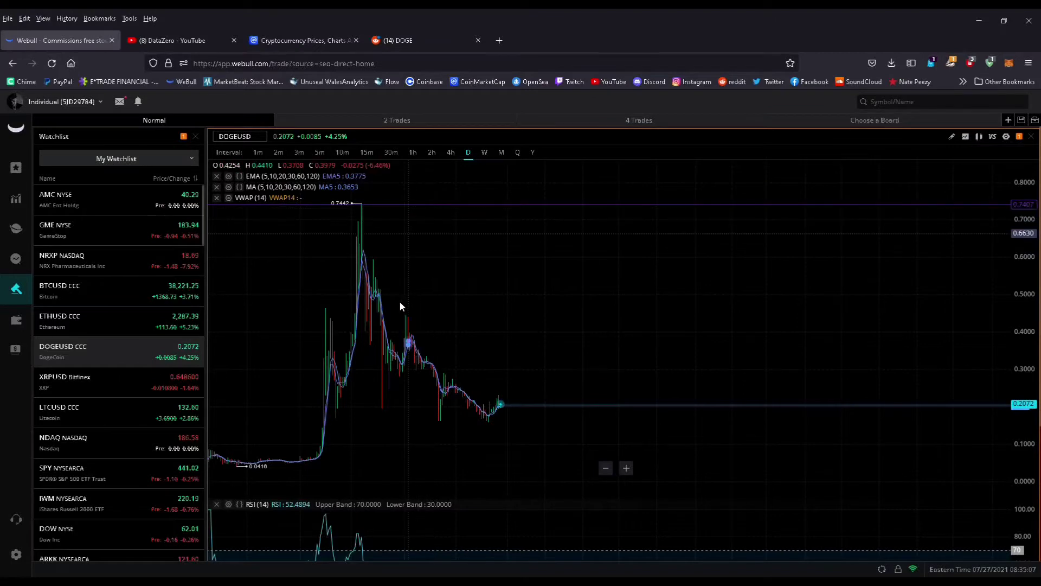
scroll(340, 352, "up", 5)
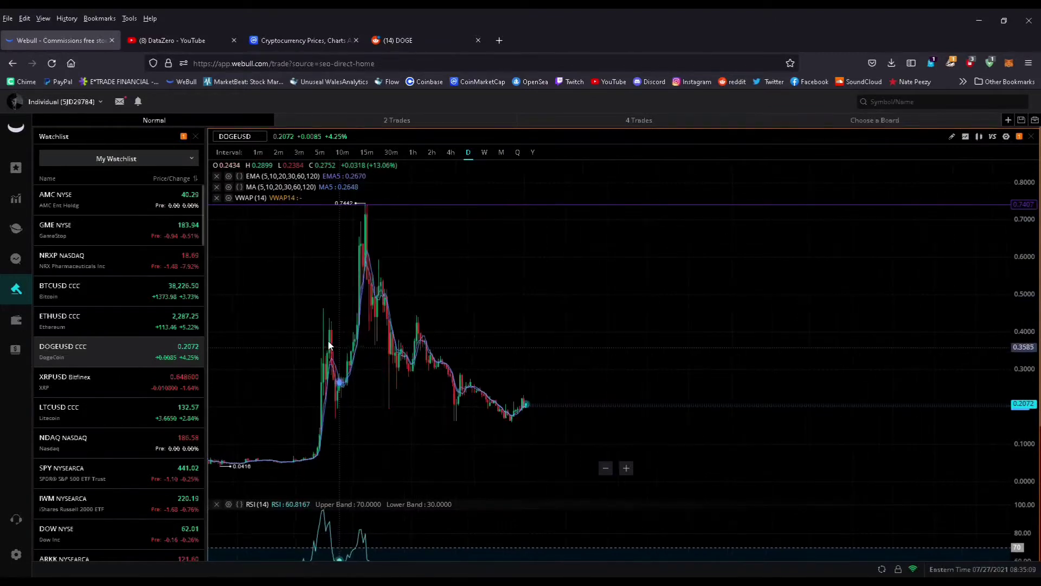
scroll(333, 336, "up", 3)
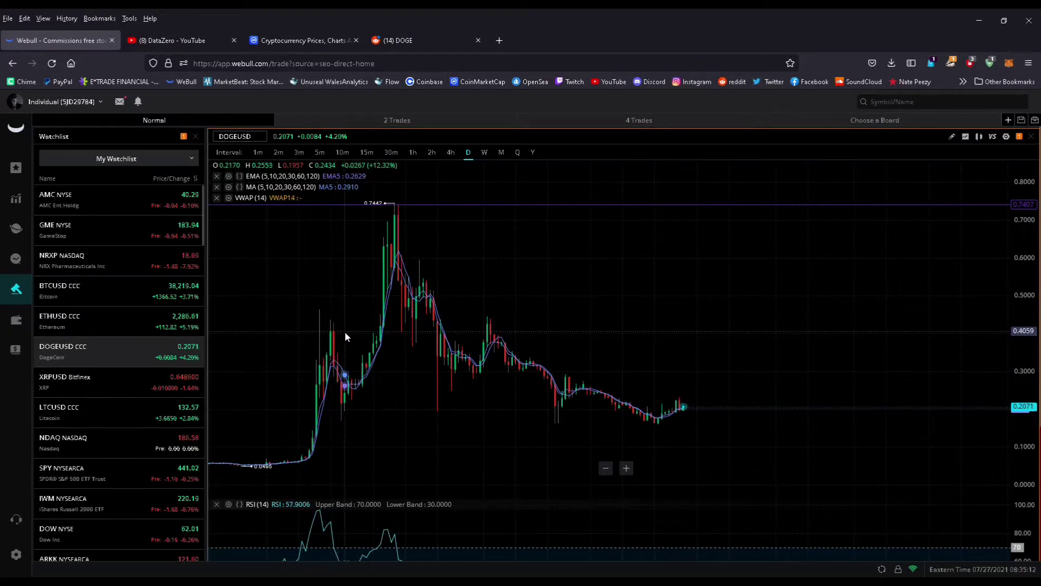
scroll(344, 337, "up", 3)
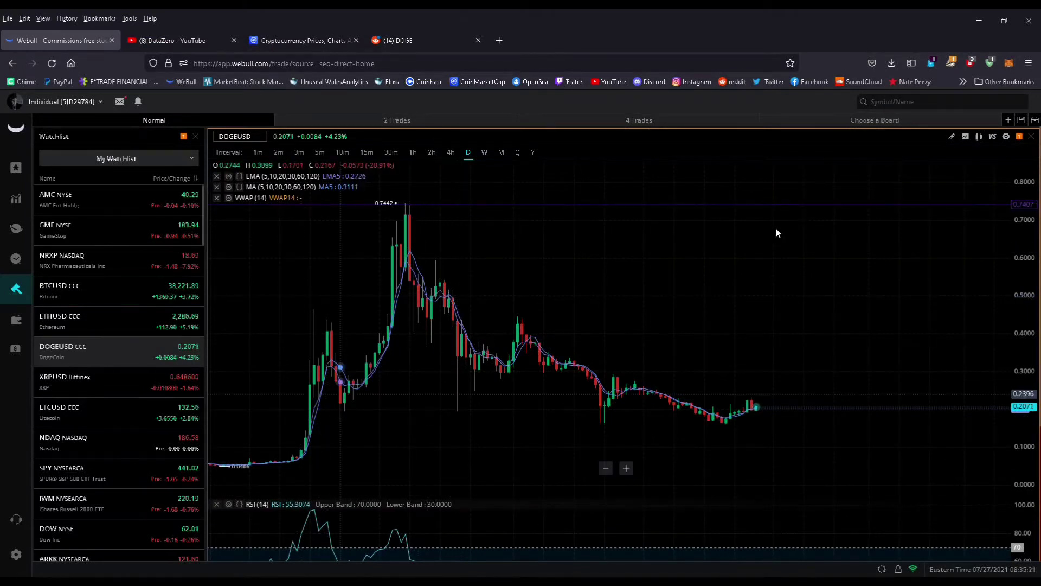
Step: Draw a horizontal line at 0.0495 and colour it purple
left_click(951, 136)
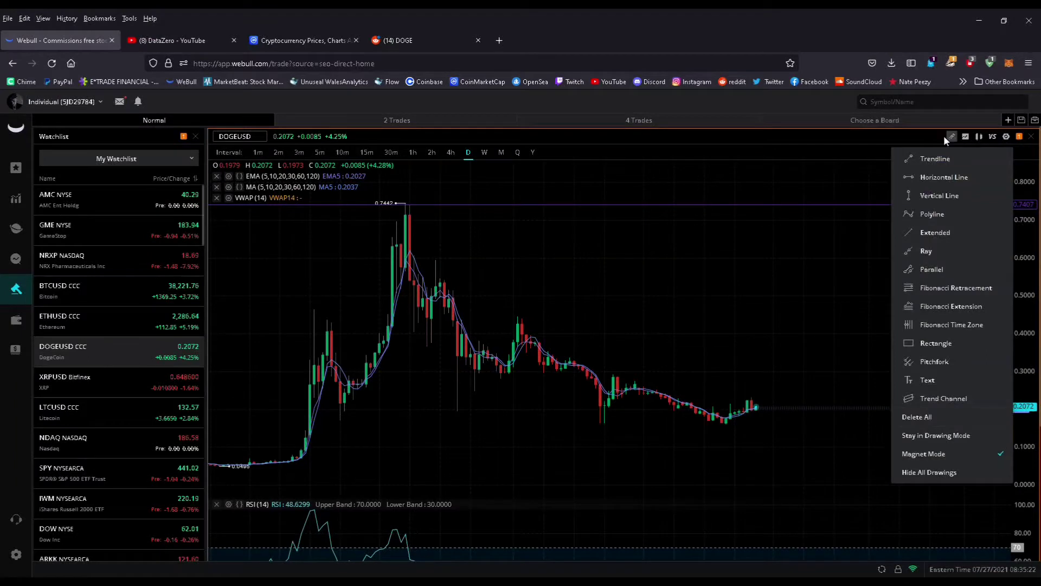
left_click(922, 178)
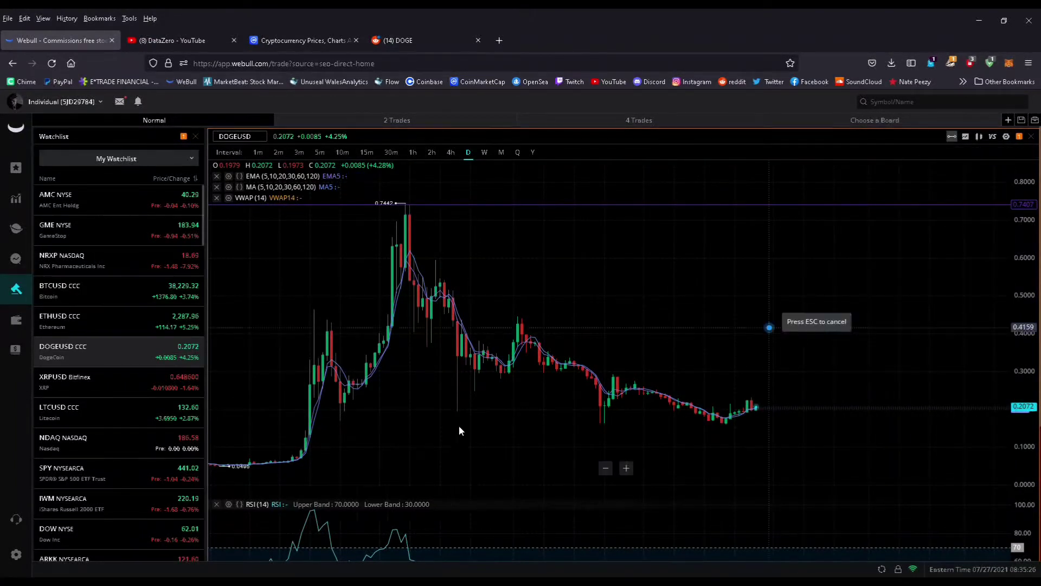
left_click(220, 466)
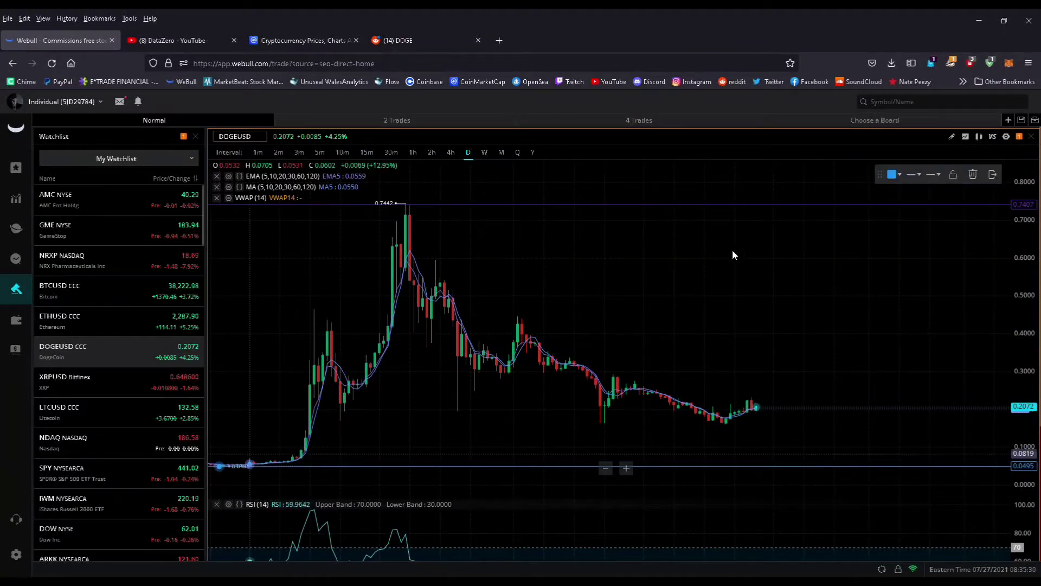
left_click(892, 174)
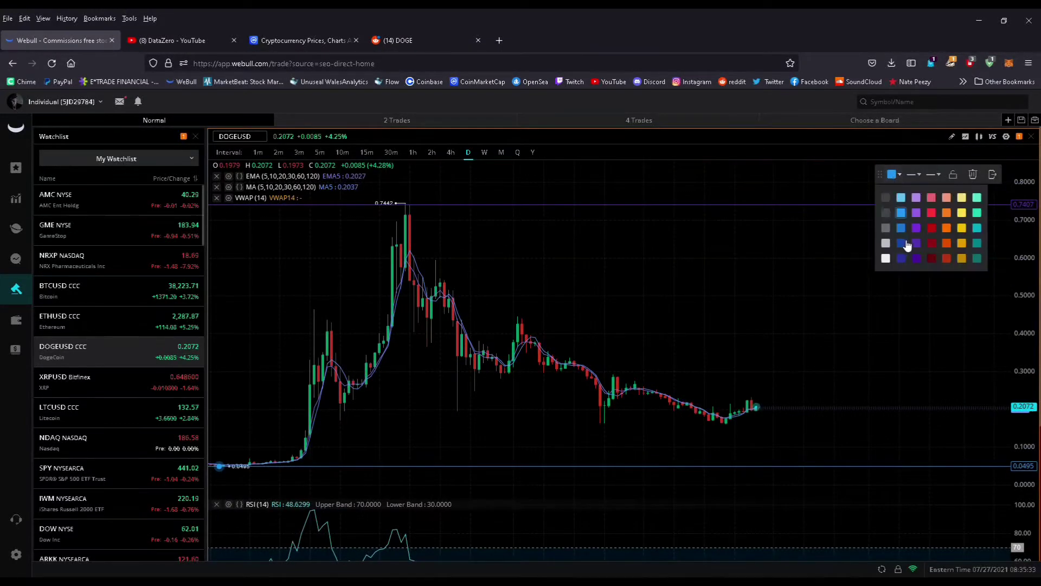
left_click(917, 228)
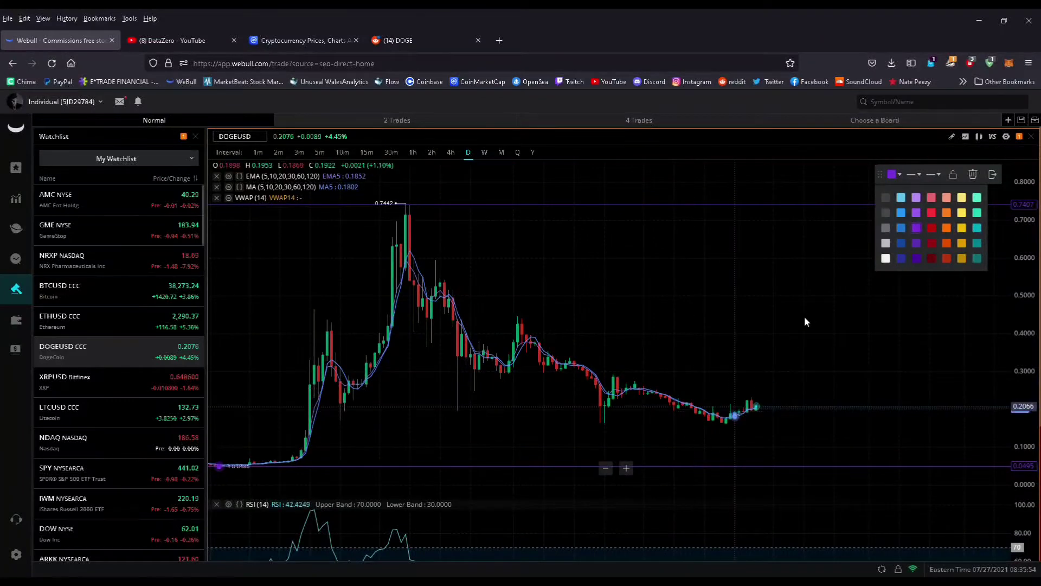
Step: Place a horizontal line at the recent dip's low, about 0.1631
left_click(958, 139)
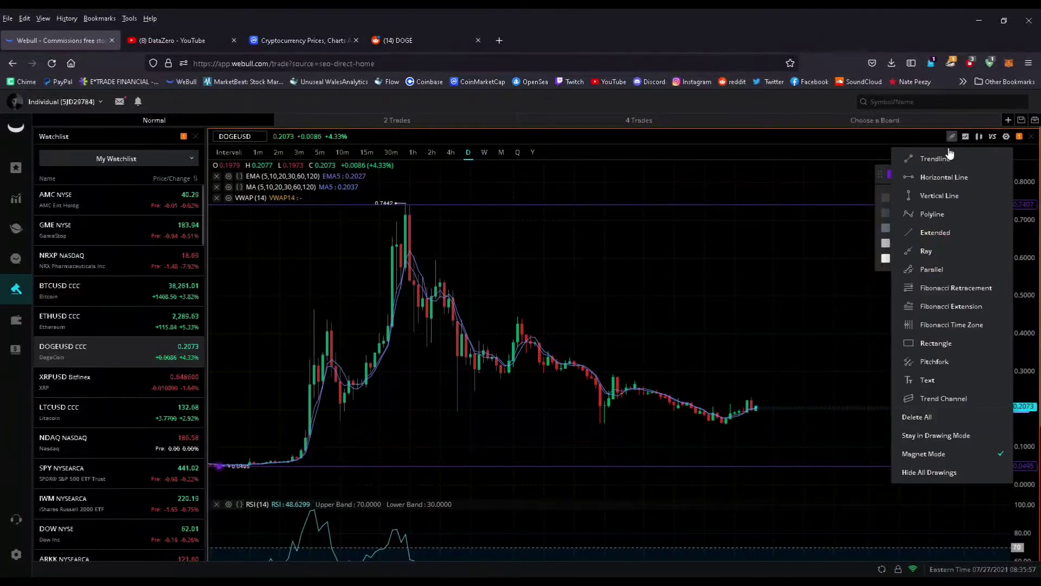
left_click(934, 177)
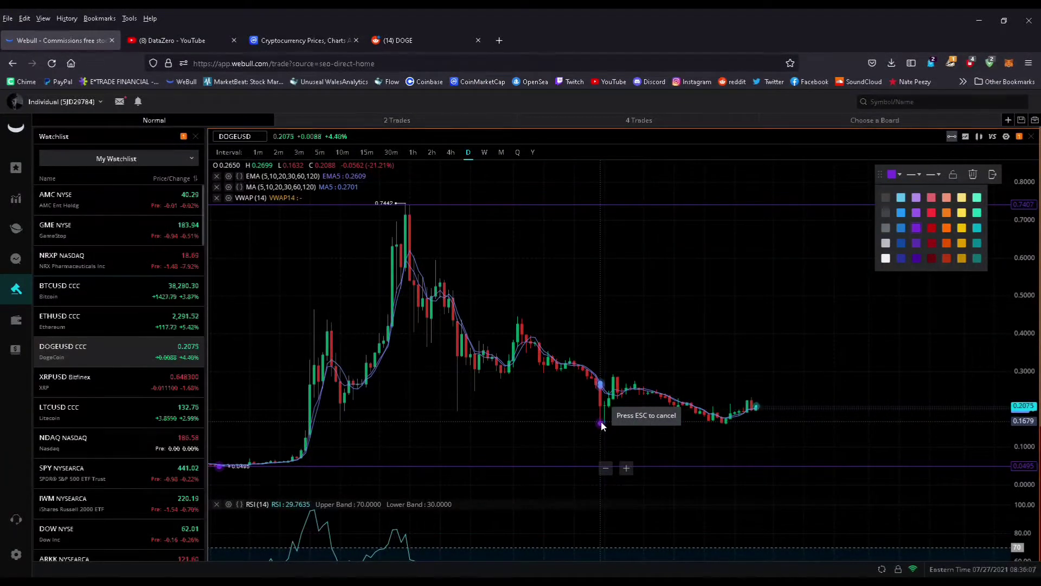
key("Escape")
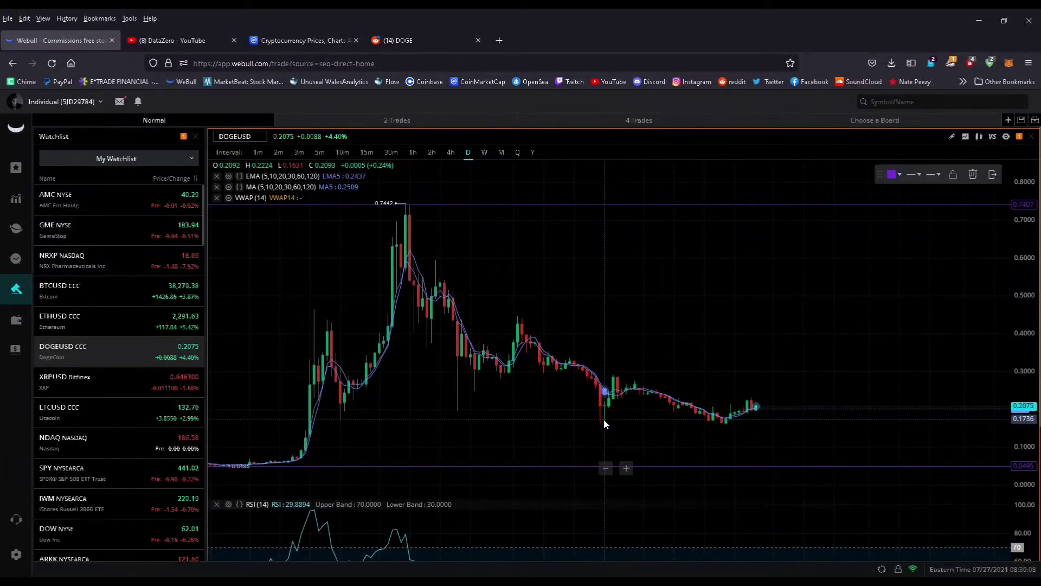
left_click(605, 420)
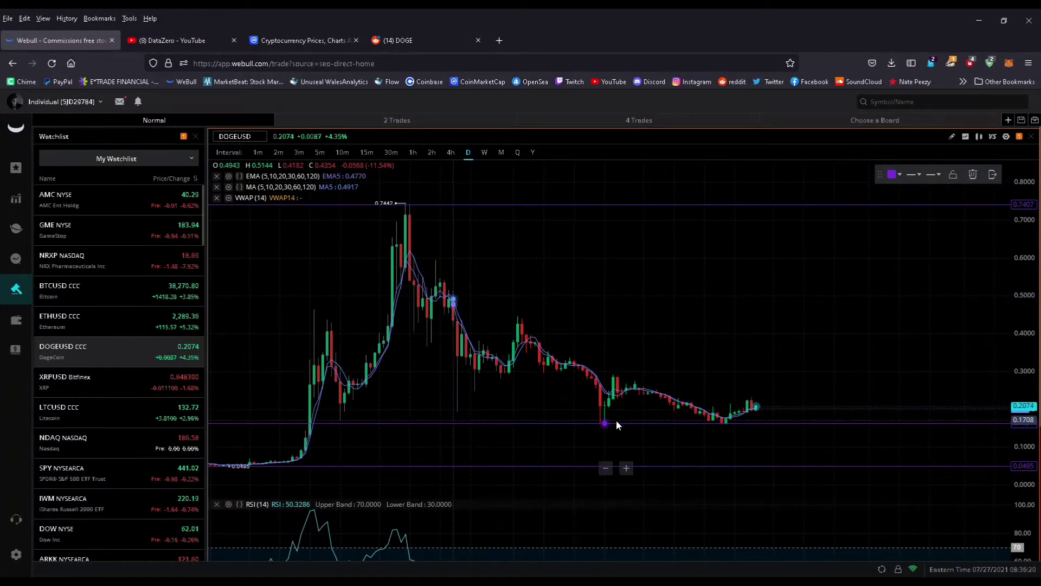
Step: Zoom and scroll until the daily chart shows all three lines at 0.7407, 0.1631 and 0.0495
scroll(584, 424, "down", 3)
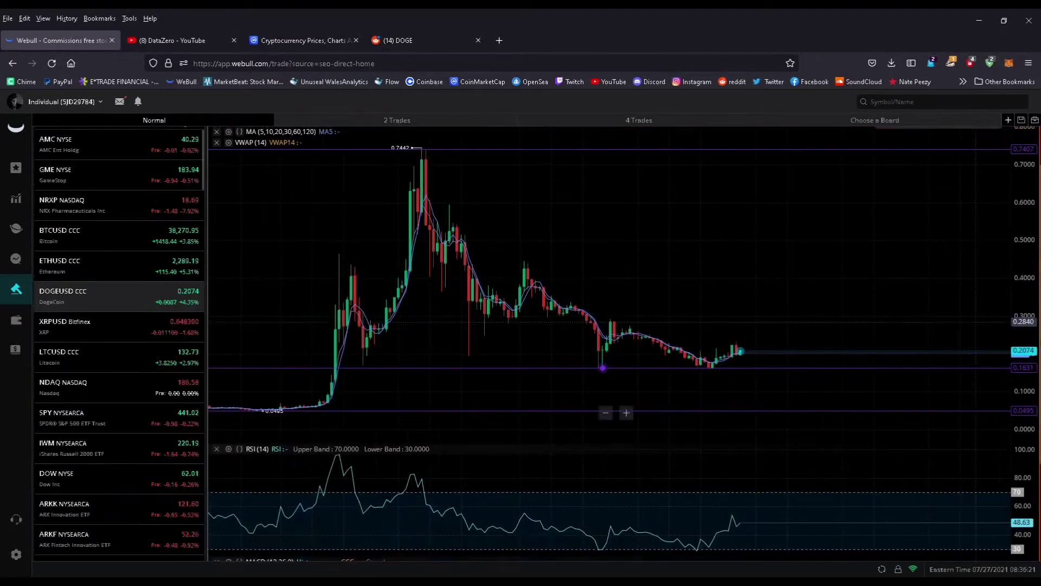
scroll(859, 431, "down", 5)
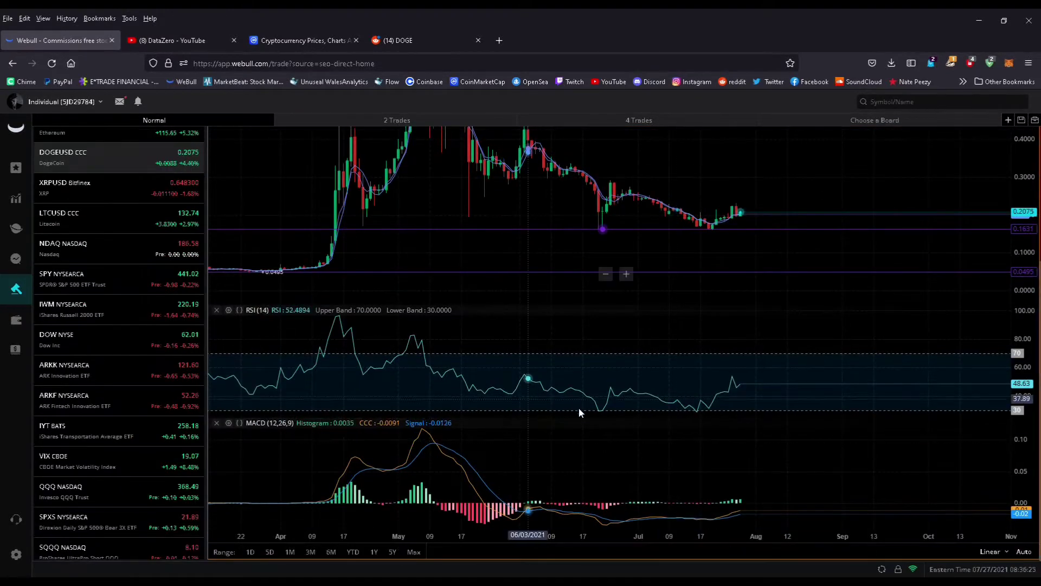
scroll(591, 412, "up", 1)
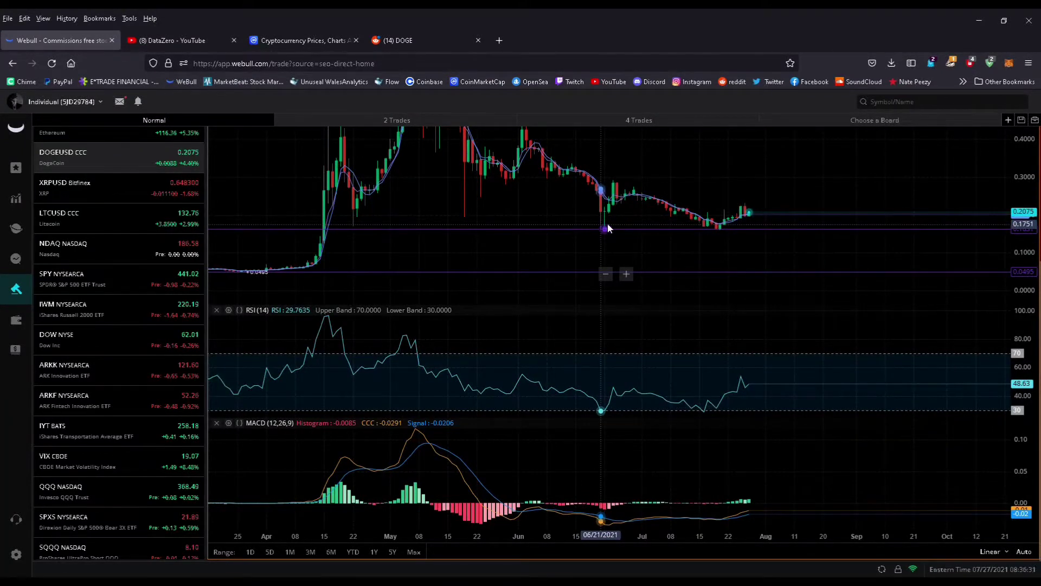
scroll(670, 242, "up", 3)
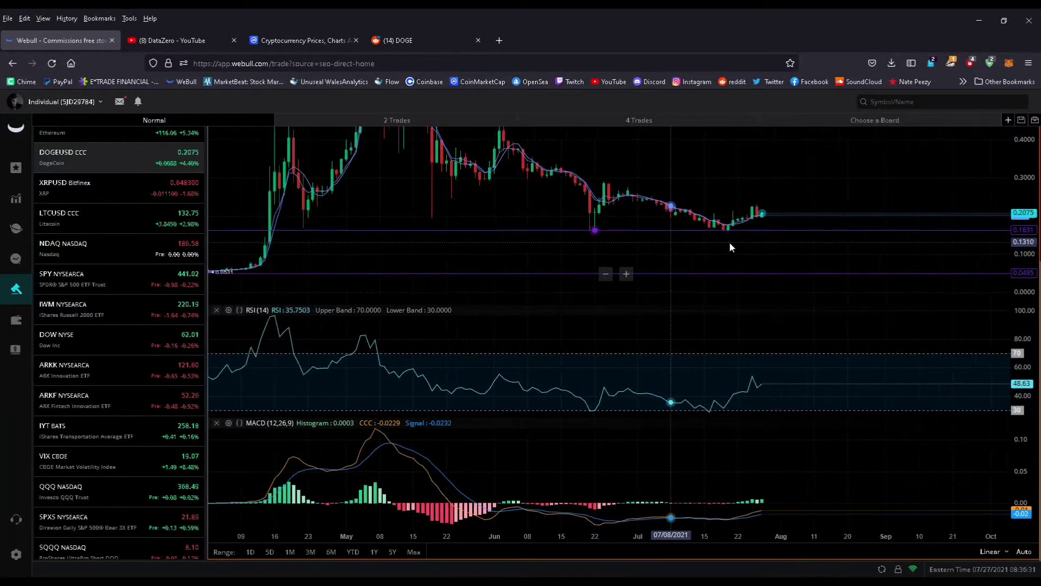
scroll(743, 241, "up", 3)
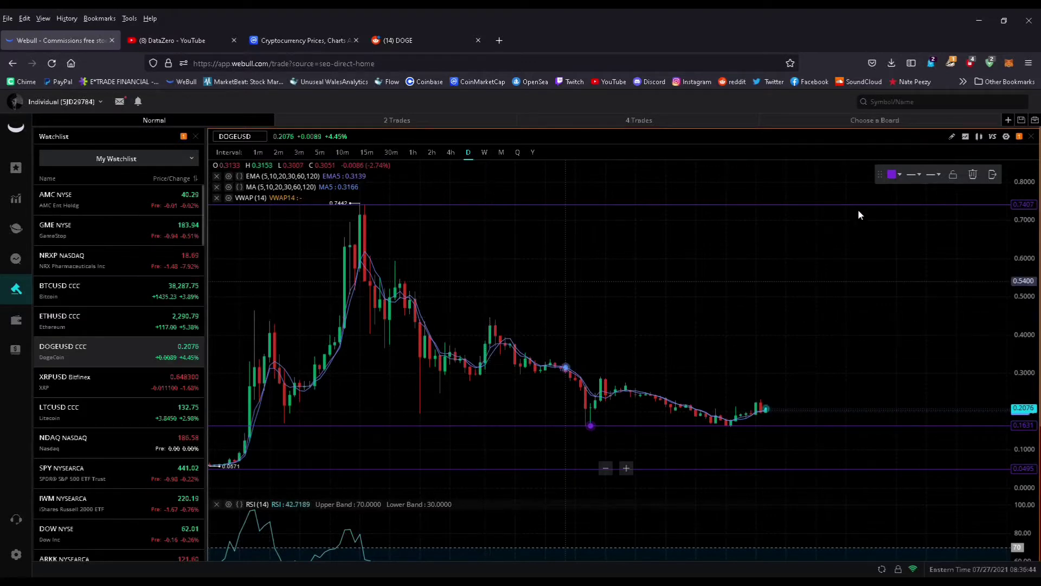
Step: Add a horizontal line level with the secondary peak at about 0.4458
left_click(958, 139)
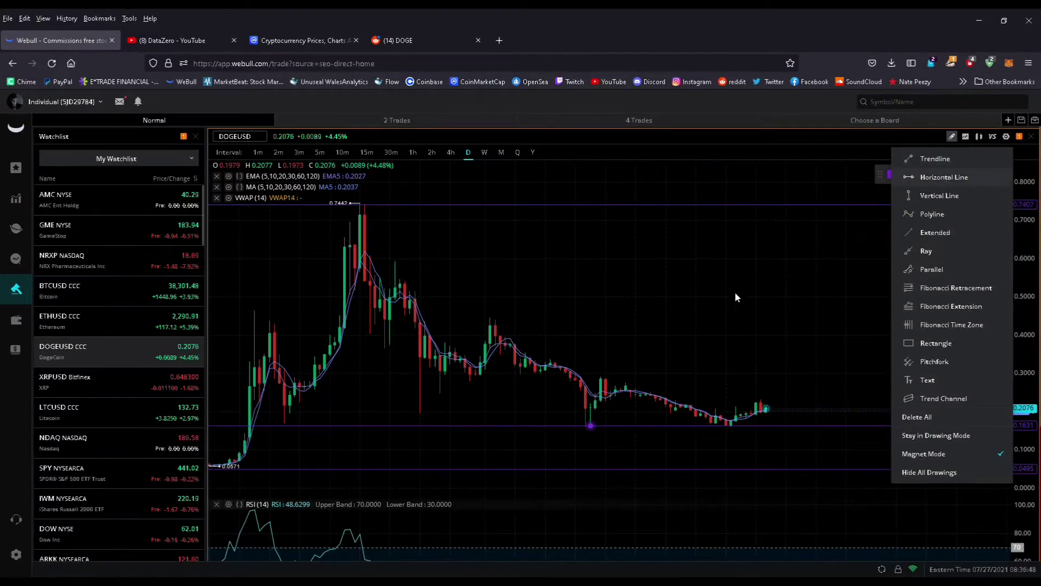
left_click(491, 321)
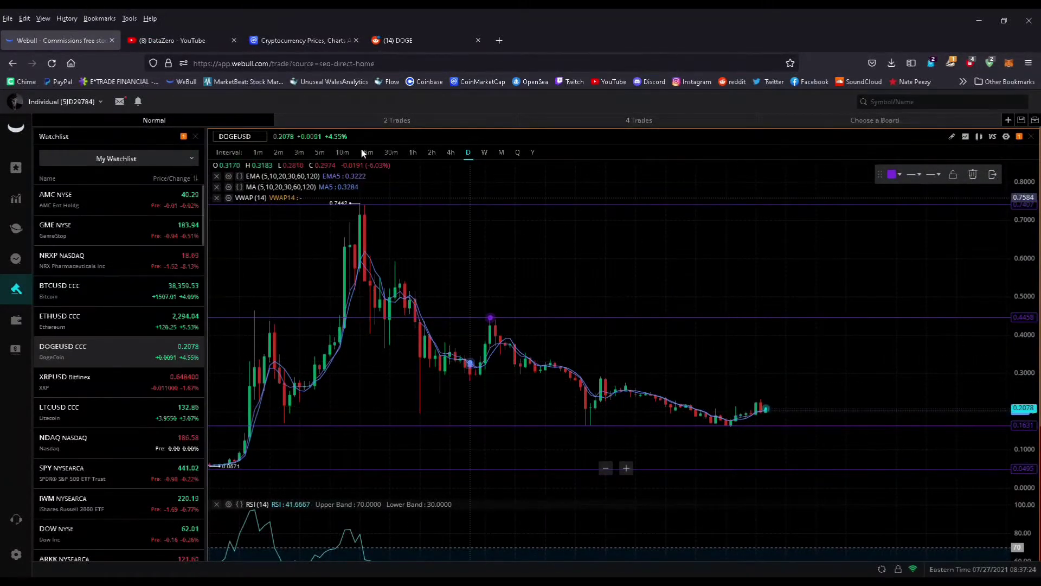
Step: Switch to 1-hour candles and zoom out to show the rise from 0.1601 to 0.2326
left_click(419, 155)
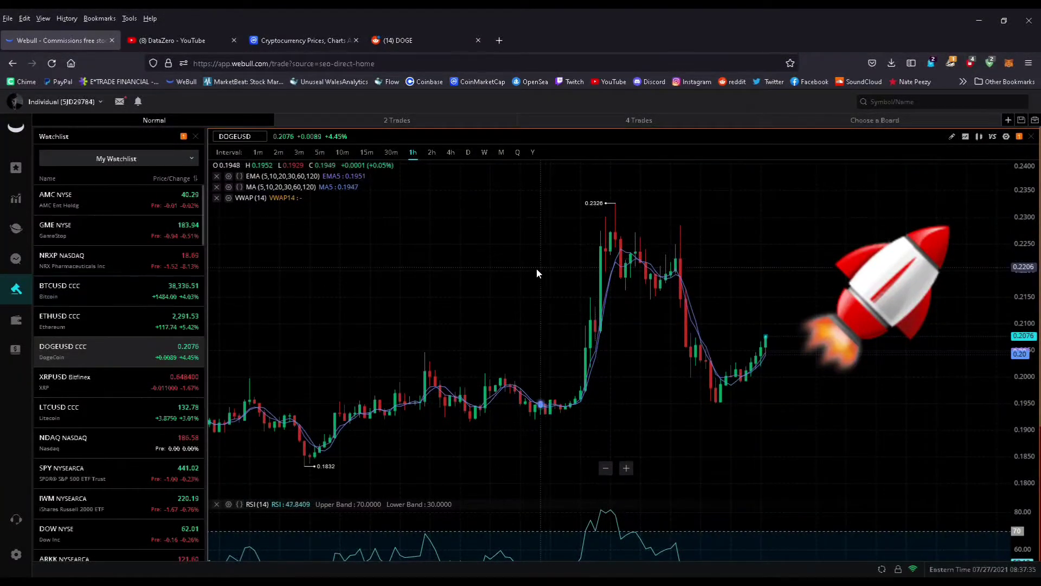
scroll(535, 269, "down", 5)
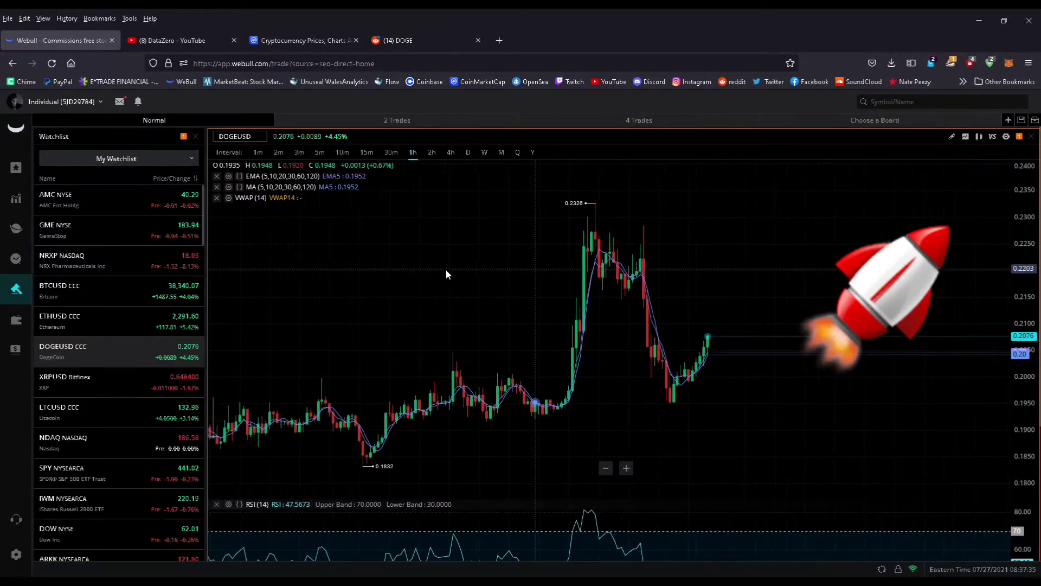
scroll(536, 282, "down", 4)
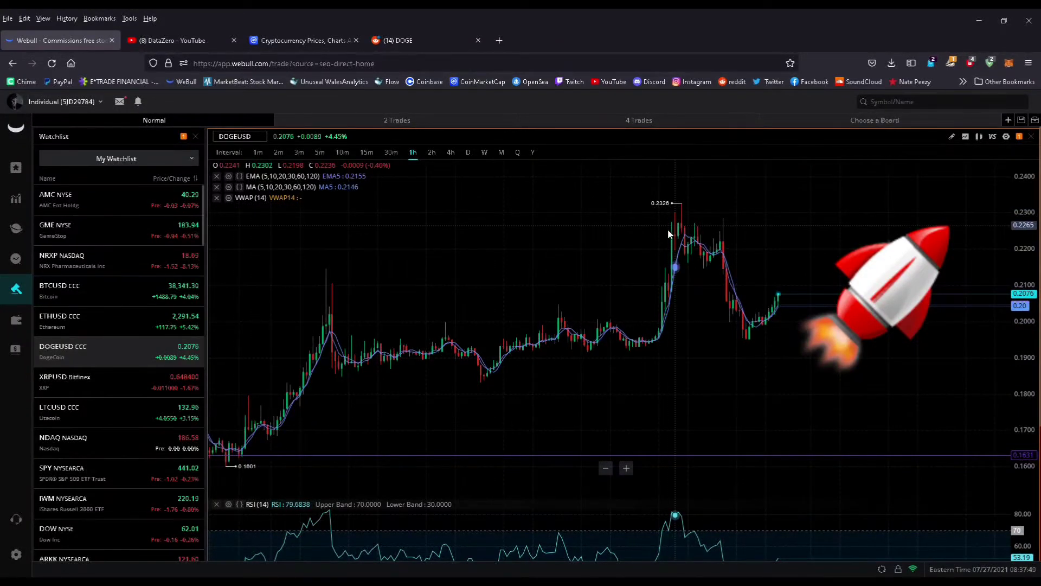
Step: Draw a trendline from the 0.1601 low to a point on the right beneath the higher lows
left_click(952, 140)
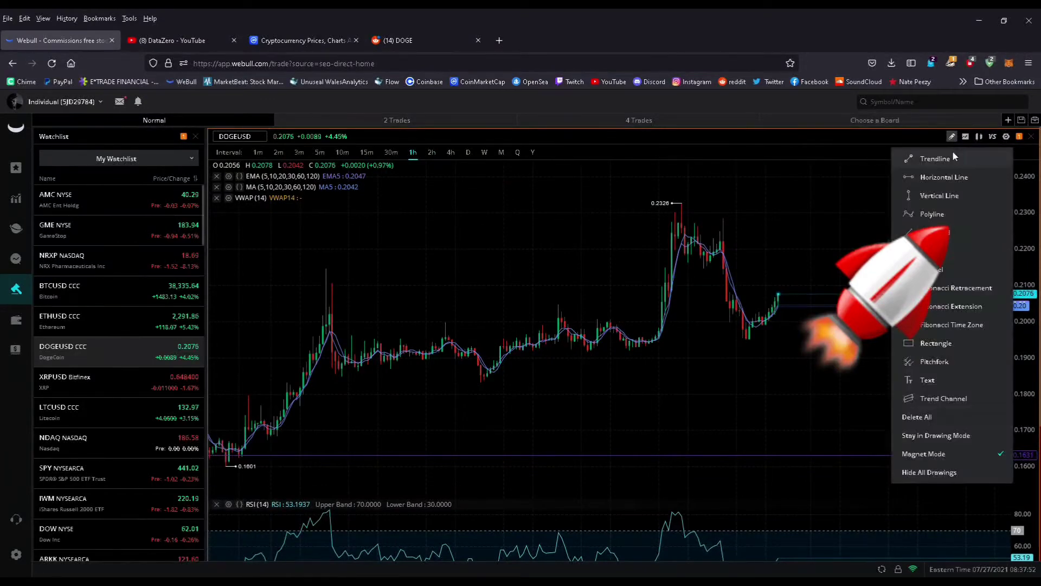
left_click(953, 156)
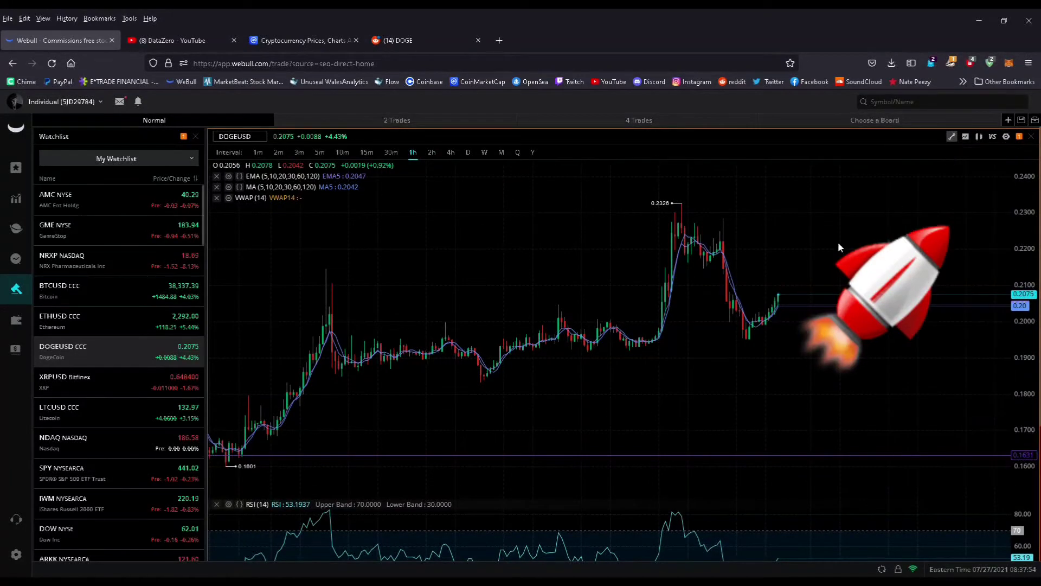
left_click(226, 466)
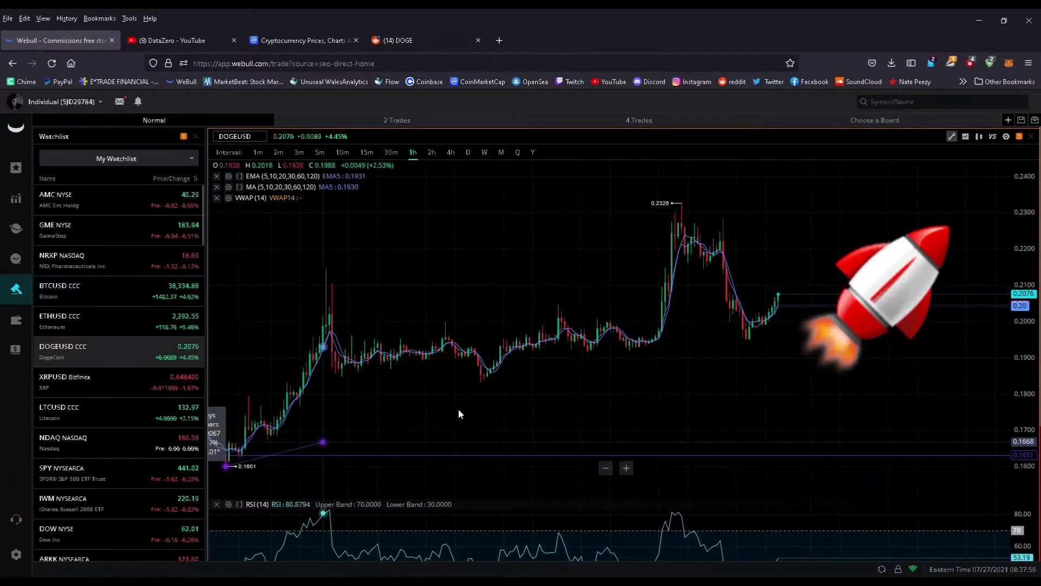
left_click(539, 378)
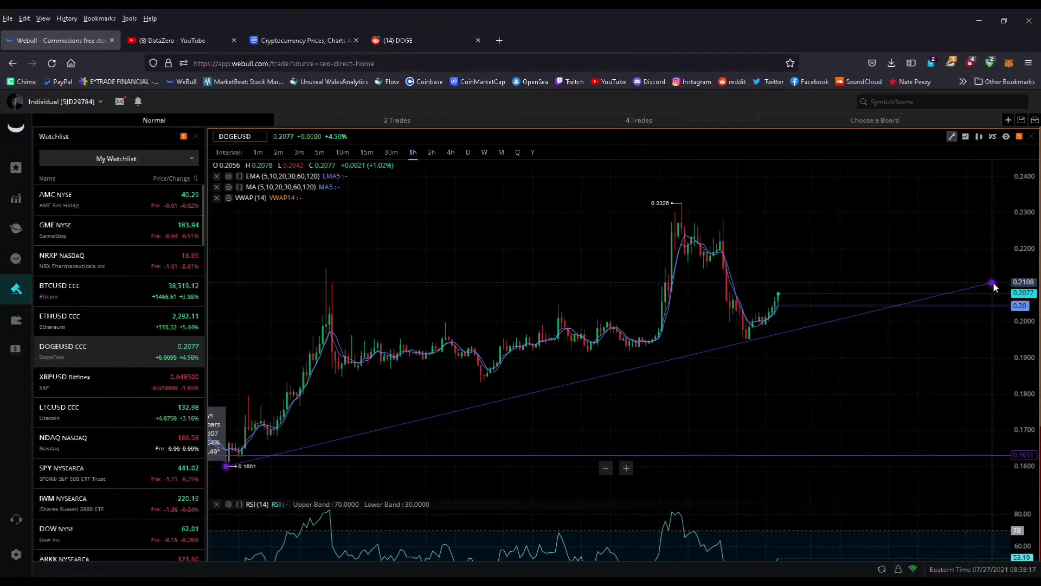
Step: Colour the trendline blue and deselect it
left_click(993, 282)
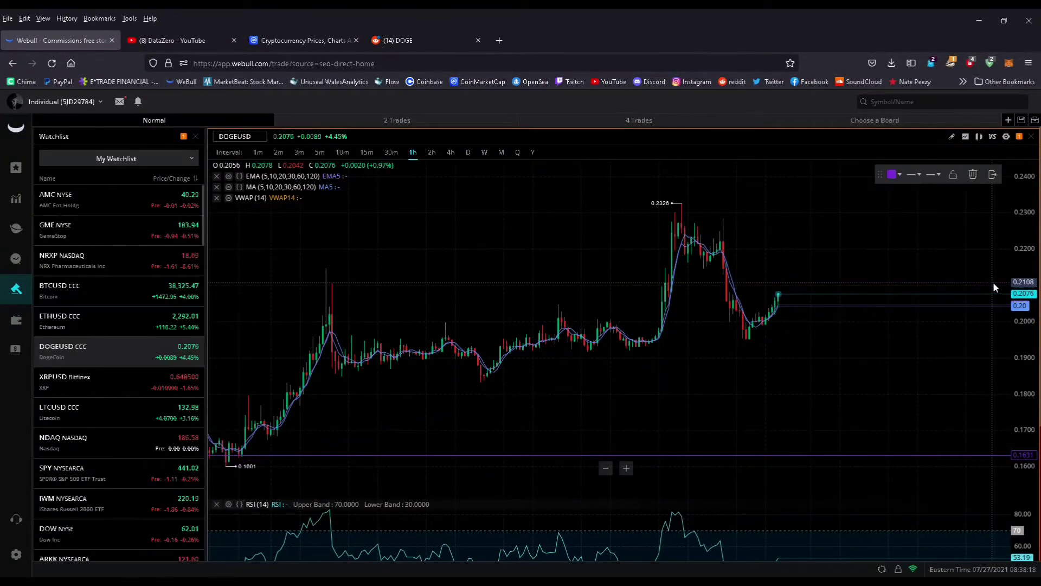
left_click(889, 176)
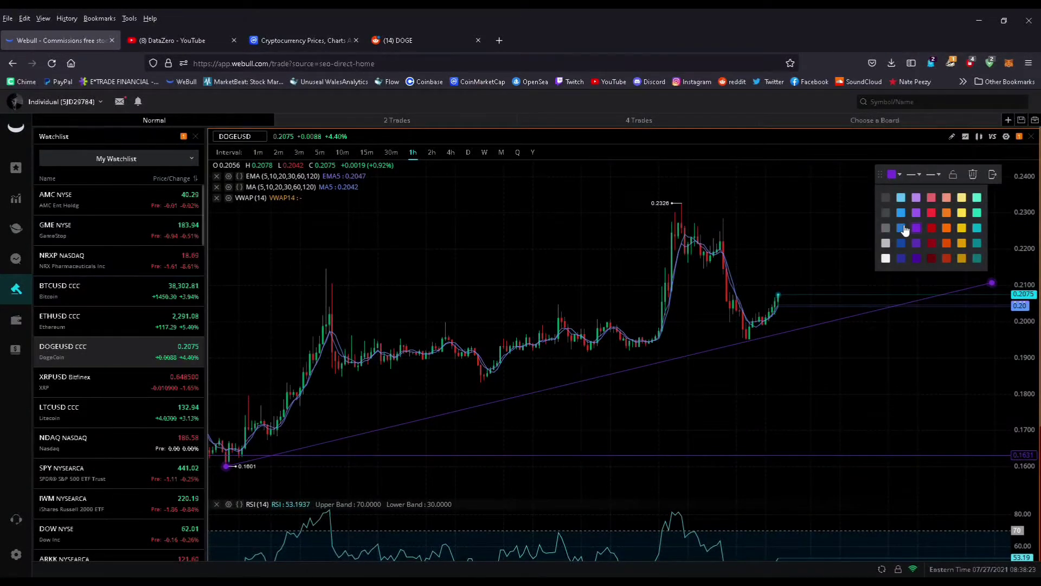
left_click(902, 228)
left_click(555, 199)
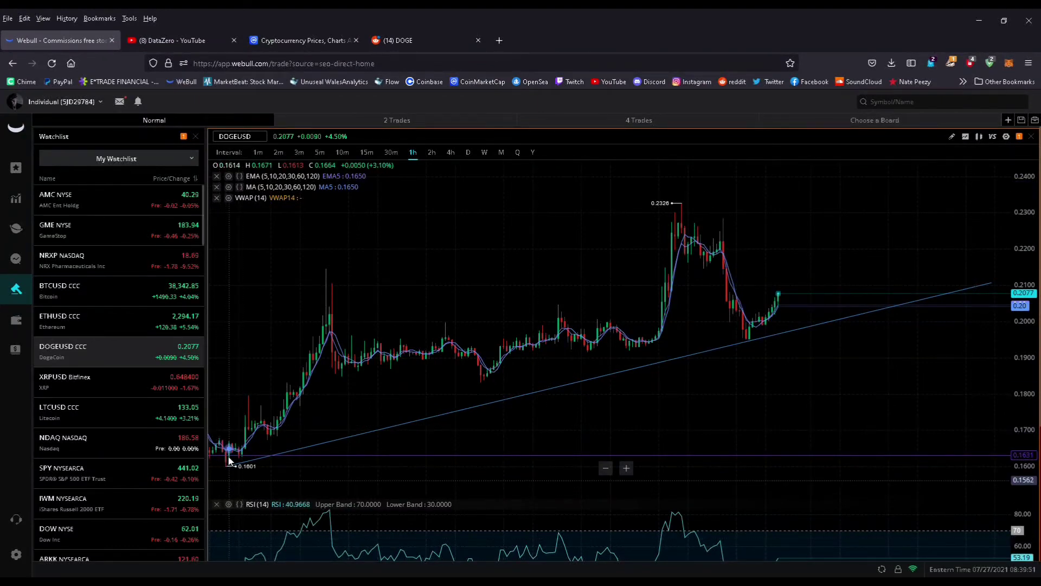
Step: Switch back to daily candles and zoom in on the latest candles above the 0.1631 line
left_click(477, 153)
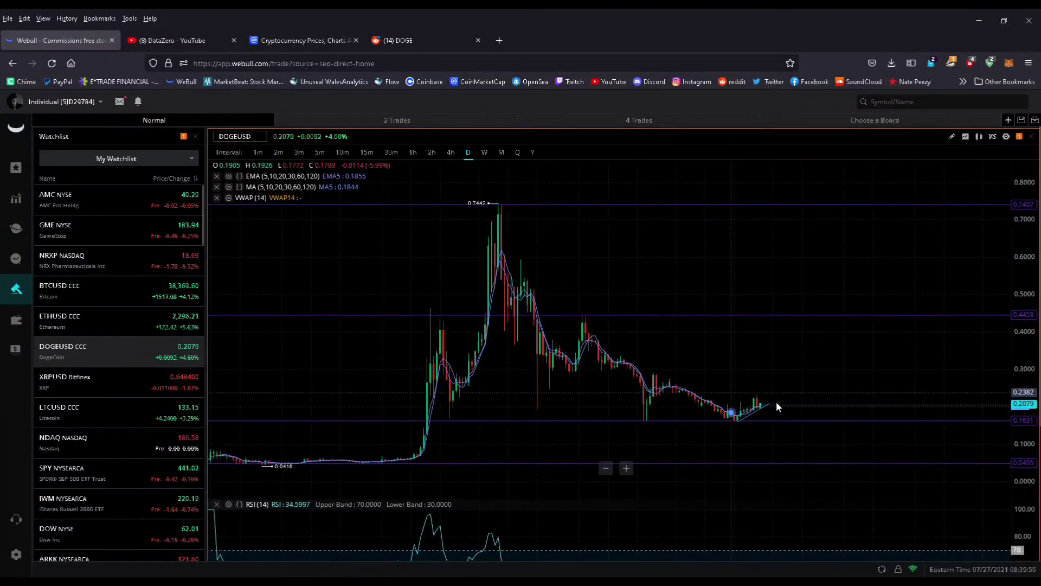
scroll(776, 410, "up", 2)
scroll(776, 411, "up", 3)
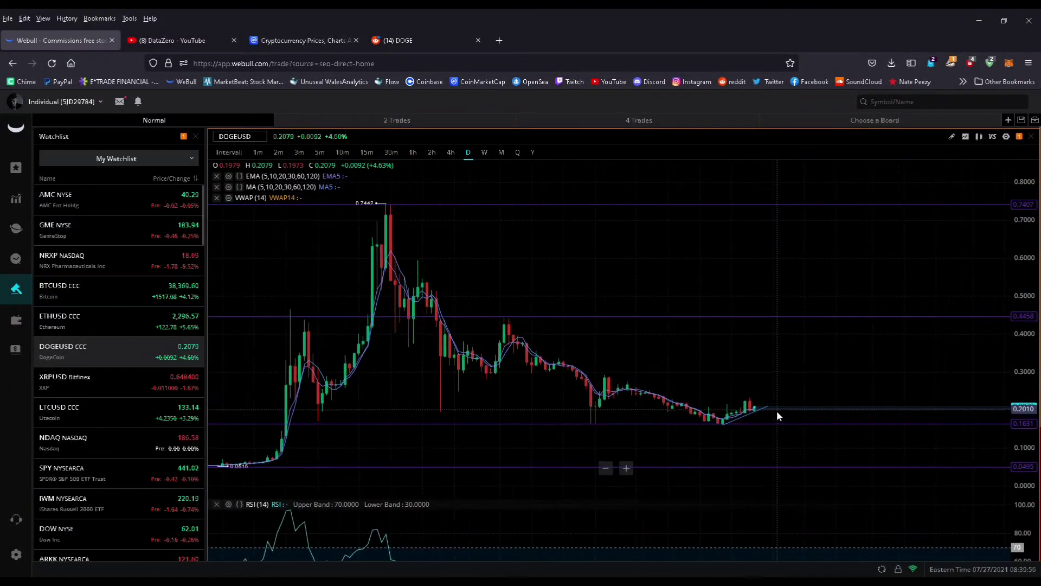
scroll(755, 418, "up", 5)
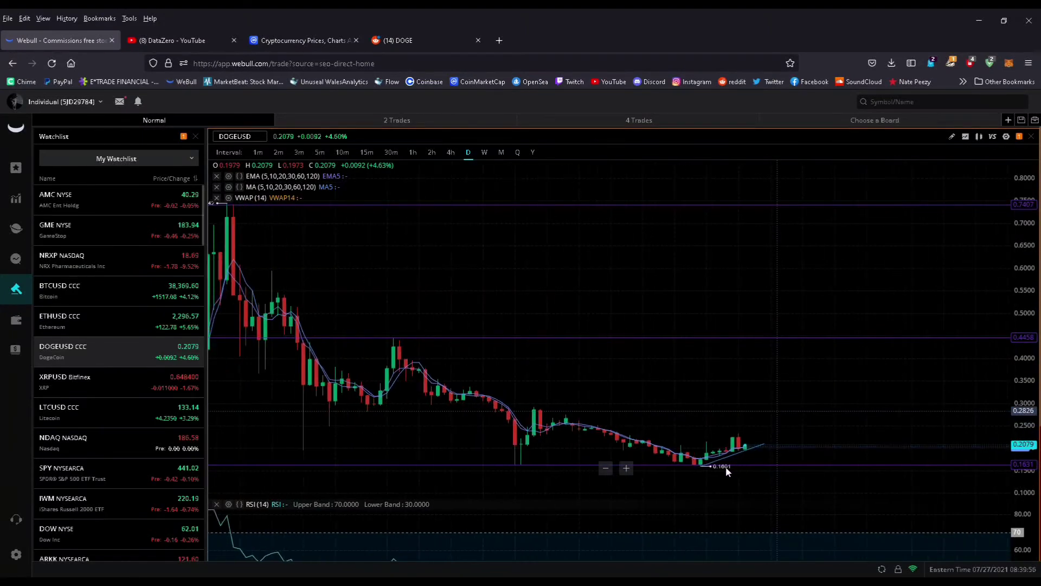
scroll(707, 442, "up", 4)
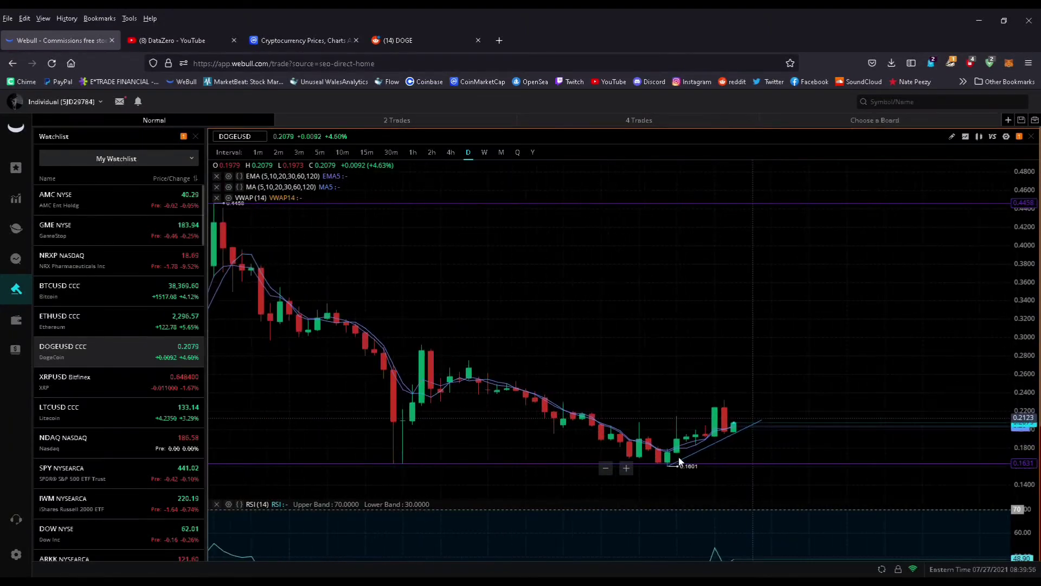